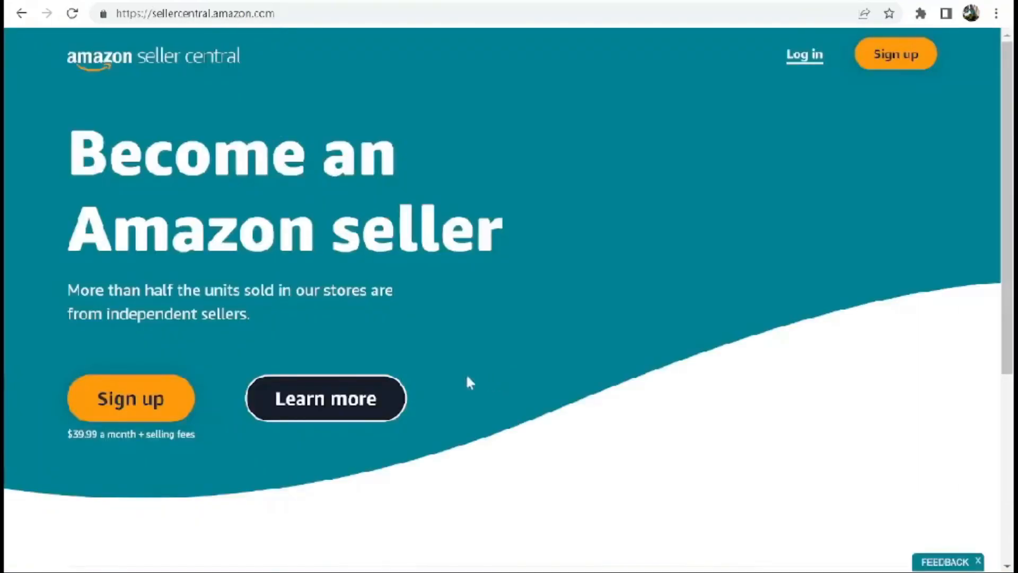
# Start seller sign-up and submit name, email and password for a new Amazon account.
pyautogui.click(131, 411)
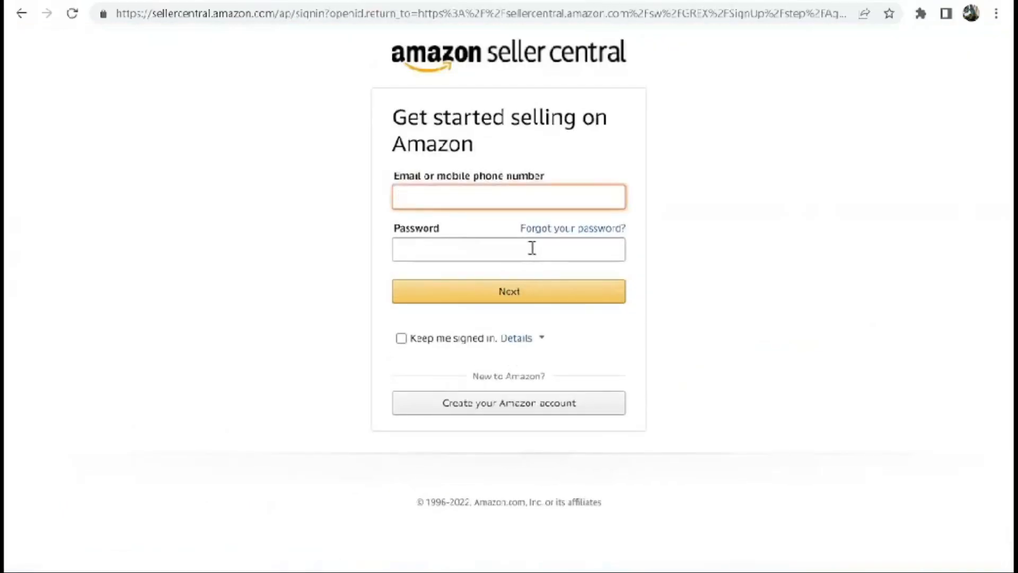
pyautogui.click(542, 411)
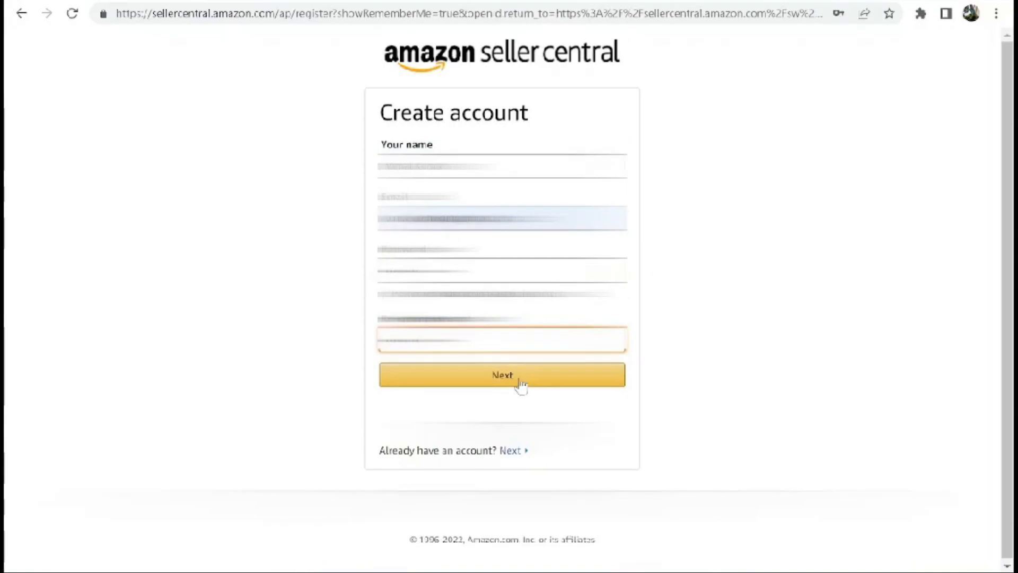
pyautogui.click(519, 381)
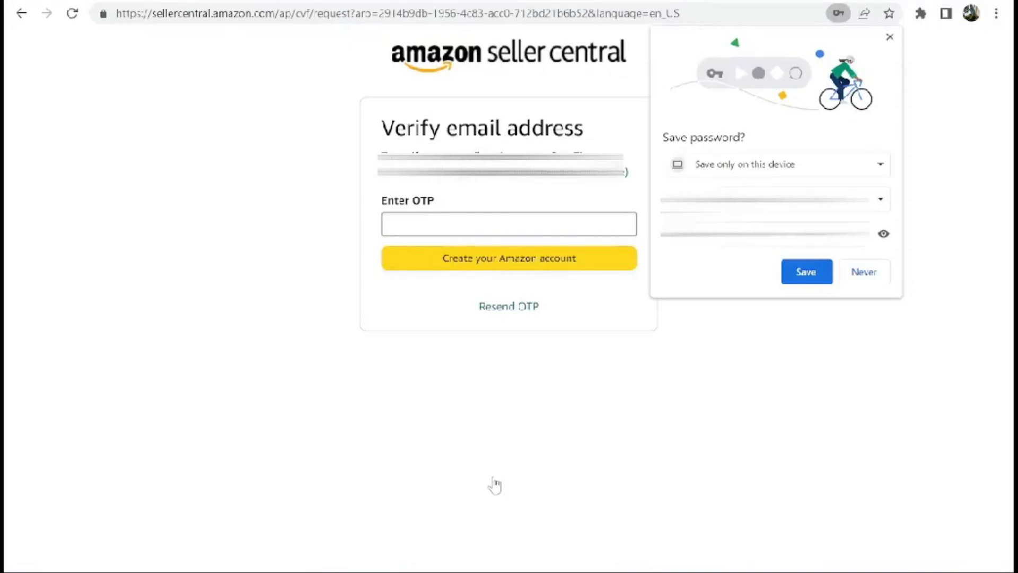
# Enter the emailed one-time verification code to create the Amazon account.
pyautogui.click(509, 224)
pyautogui.click(503, 265)
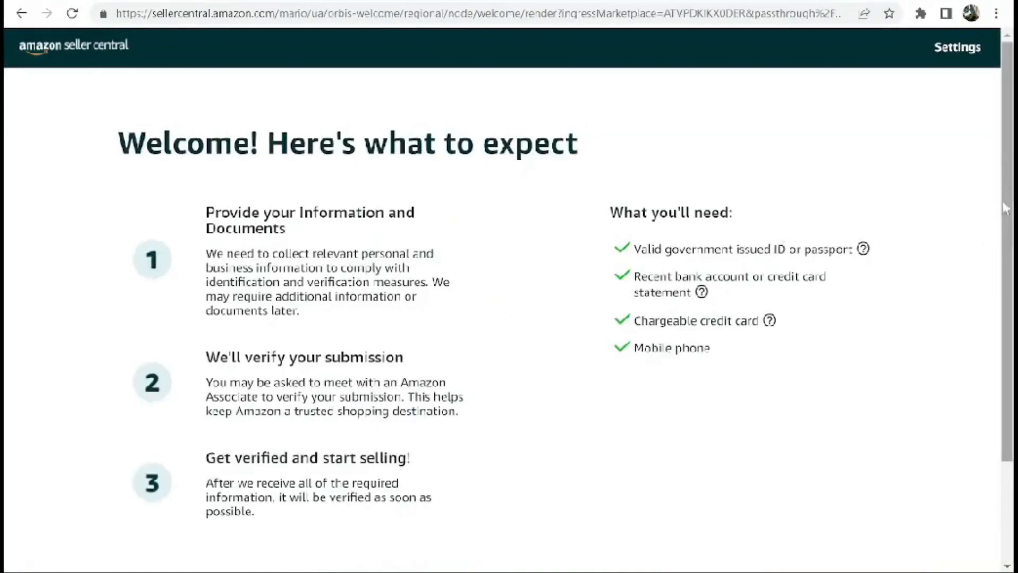
# Begin registration and choose Privately-owned business as the business type.
pyautogui.moveTo(1005, 210); pyautogui.dragTo(1009, 318)
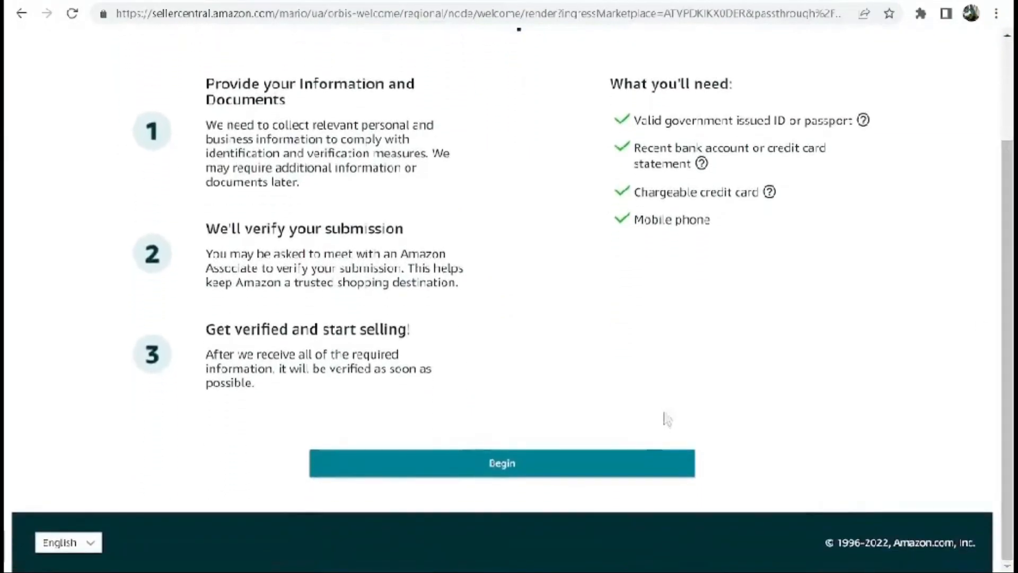
pyautogui.click(563, 478)
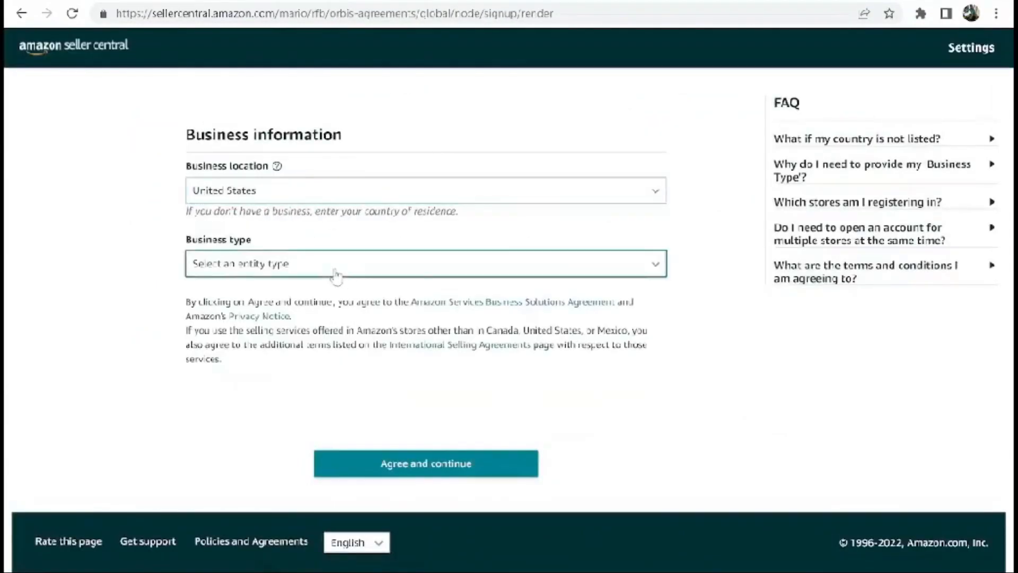
pyautogui.click(336, 272)
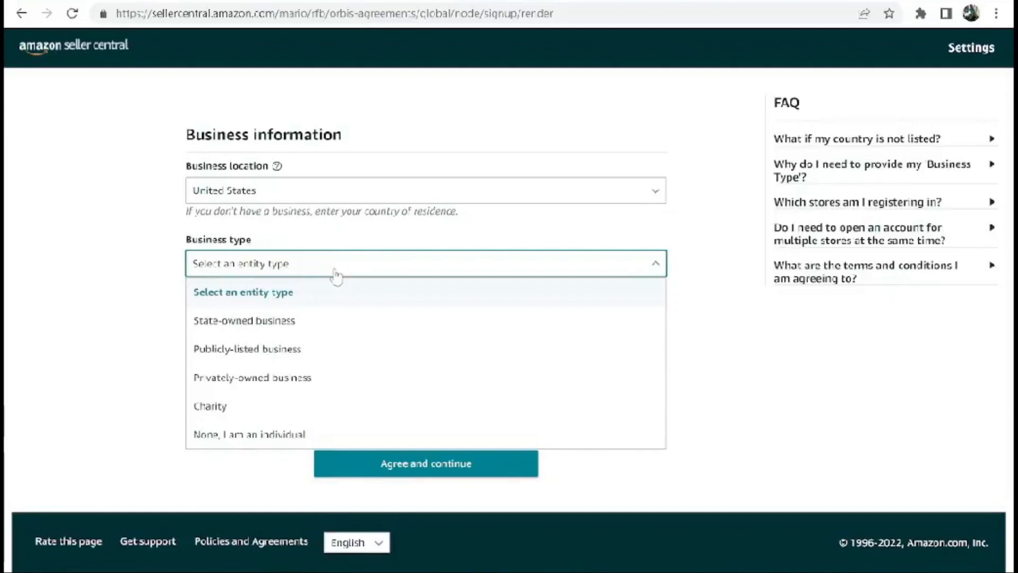
pyautogui.click(300, 377)
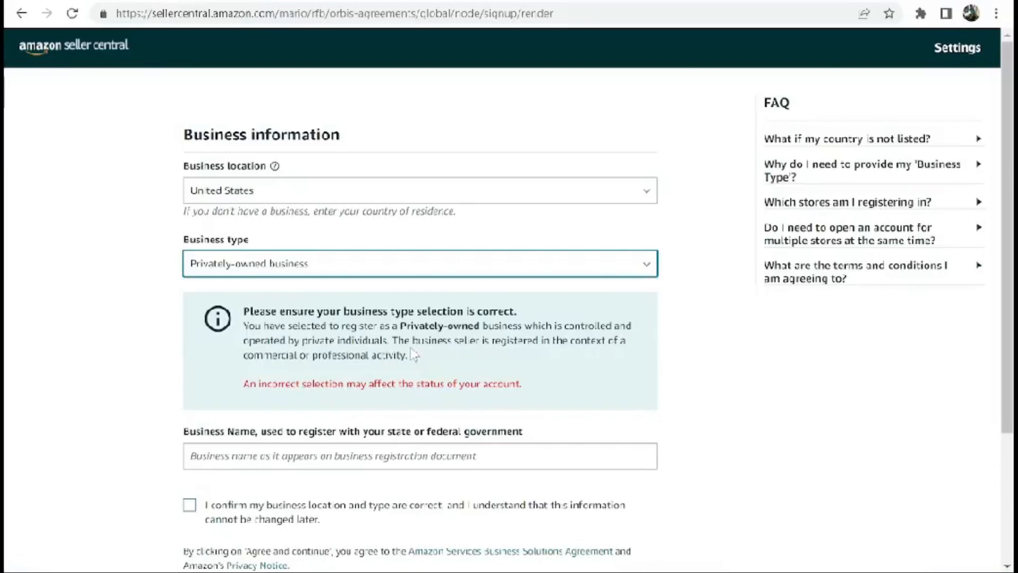
# Enter the business name, confirm location and type, and accept the seller agreements.
pyautogui.click(318, 455)
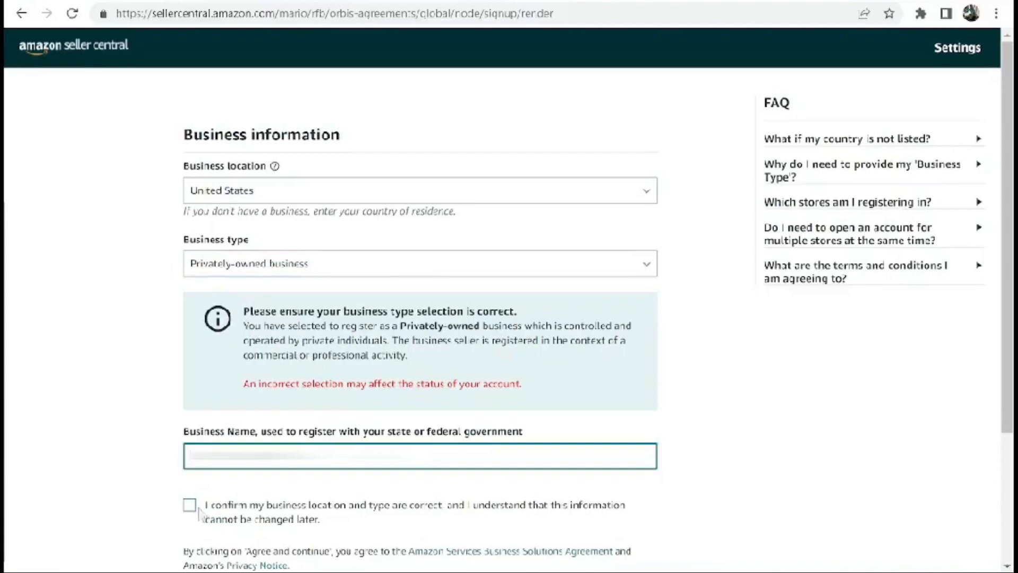
pyautogui.click(189, 507)
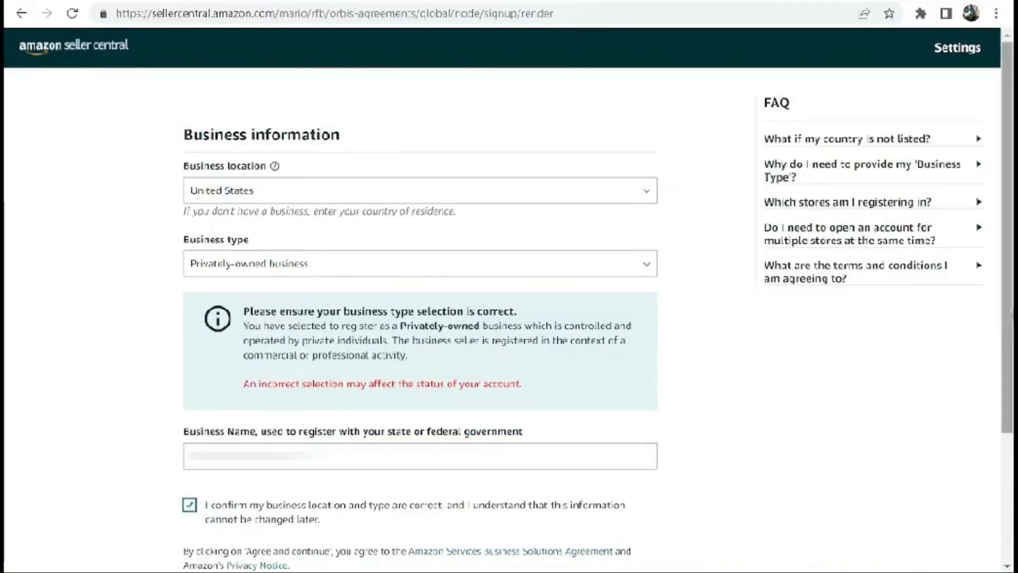
pyautogui.moveTo(1007, 323); pyautogui.dragTo(1007, 448)
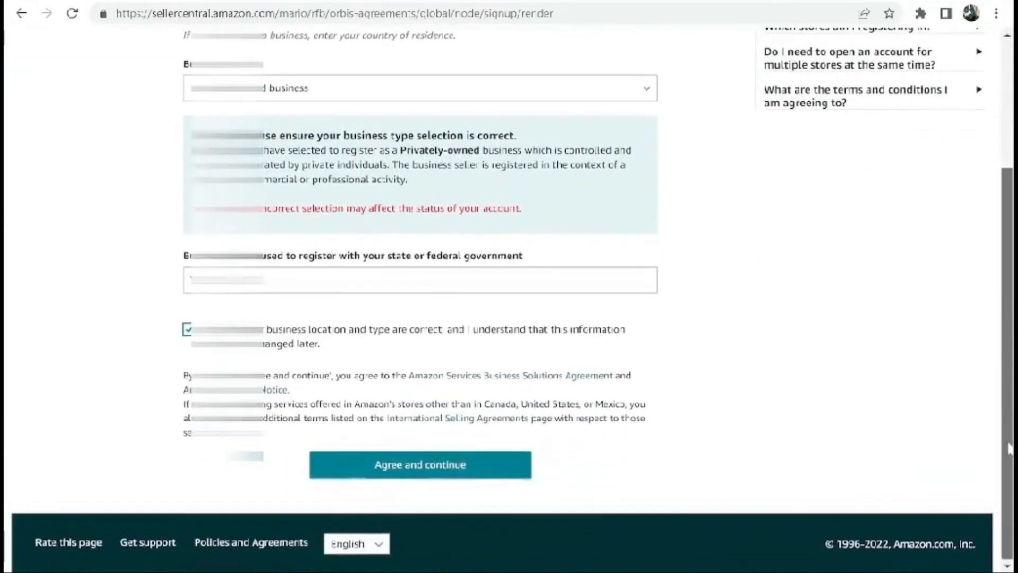
pyautogui.click(432, 467)
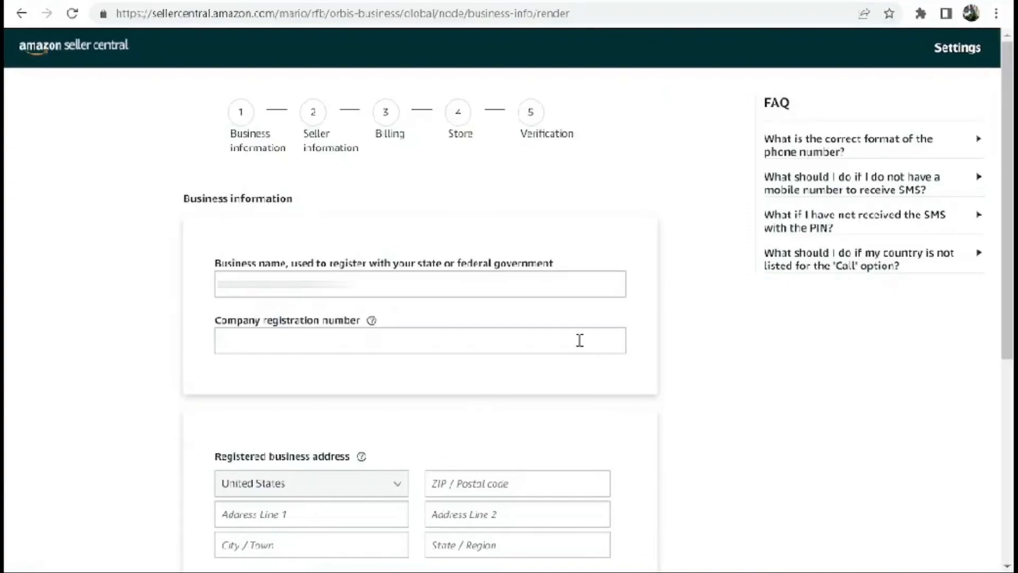
# Paste the company registration number and move down to the address and phone fields.
pyautogui.click(361, 348)
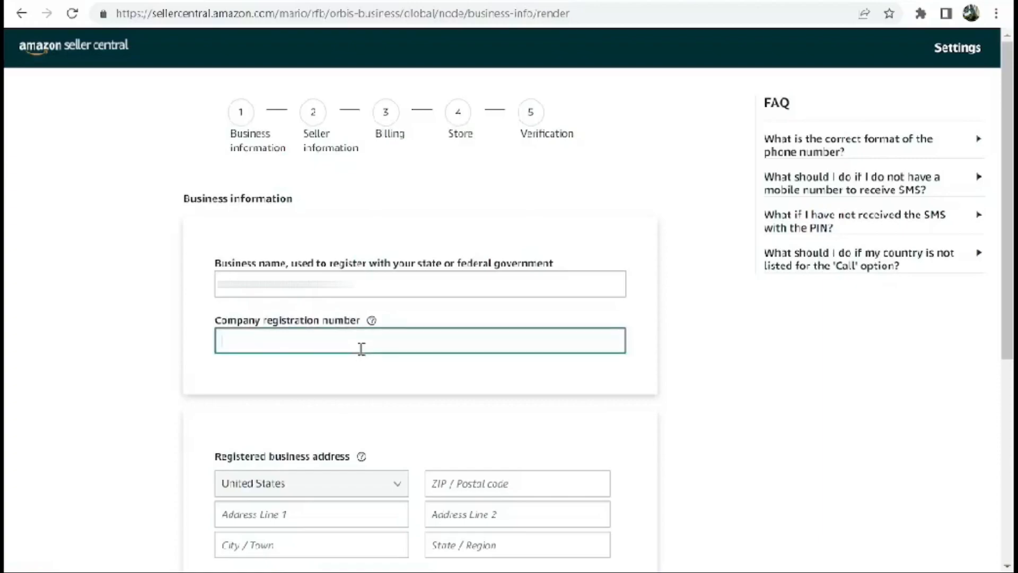
pyautogui.hotkey('ctrl', 'v')
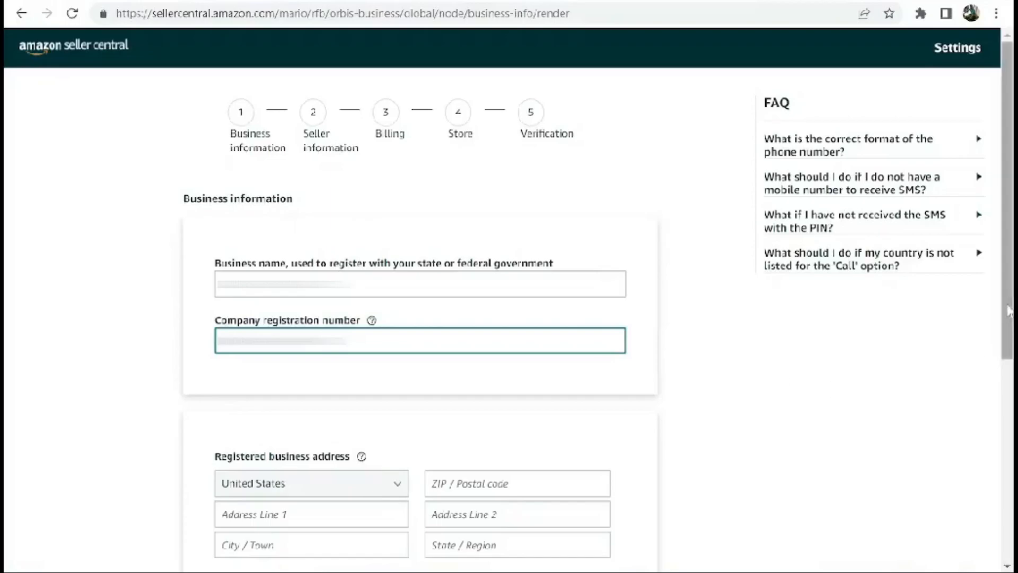
pyautogui.moveTo(1011, 314); pyautogui.dragTo(1010, 470)
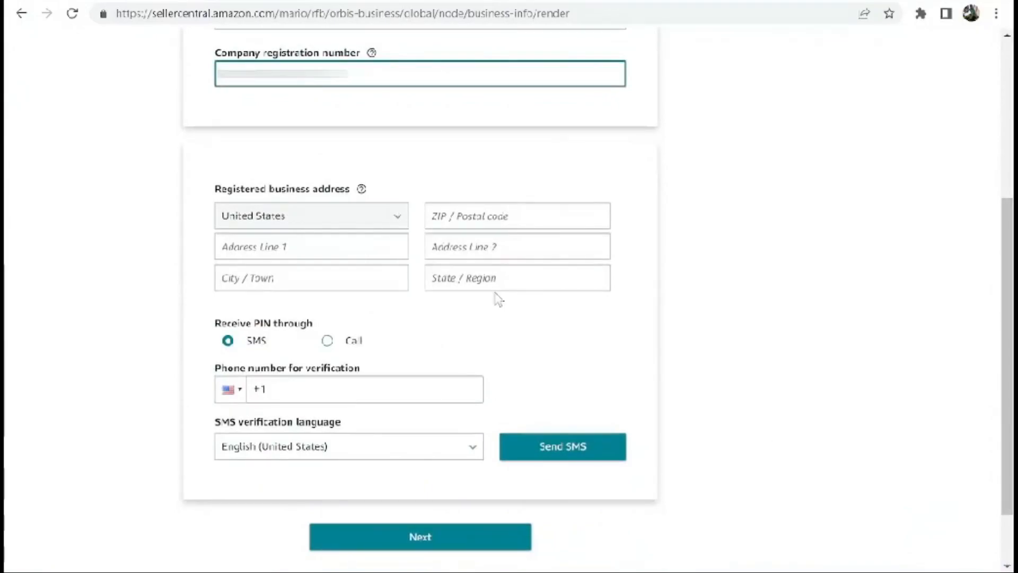
pyautogui.scroll(-2, 499, 298)
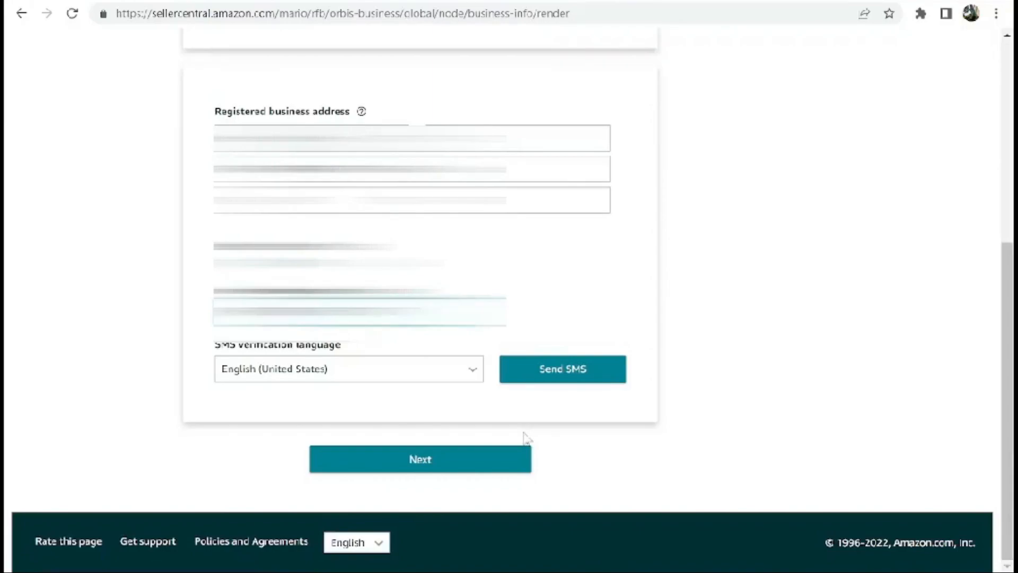
# Verify the phone number with the SMS PIN and proceed to Seller information.
pyautogui.click(577, 377)
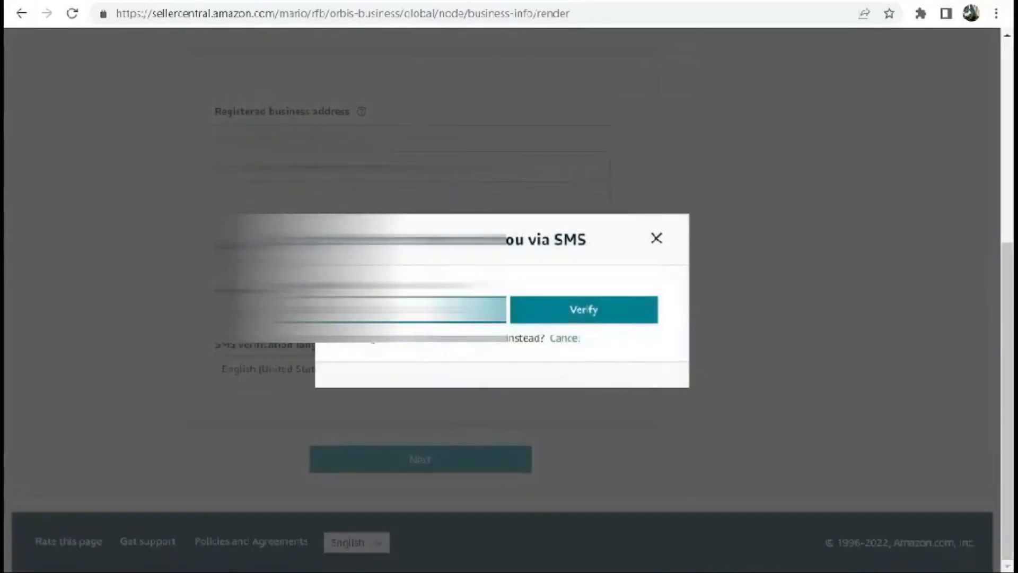
pyautogui.click(544, 314)
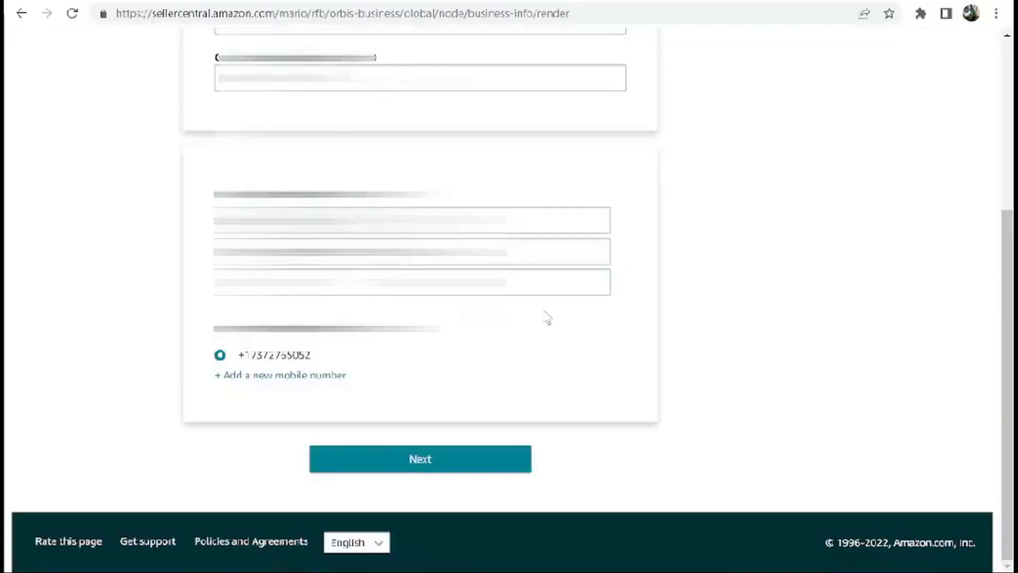
pyautogui.scroll(2, 547, 318)
pyautogui.scroll(-2, 548, 318)
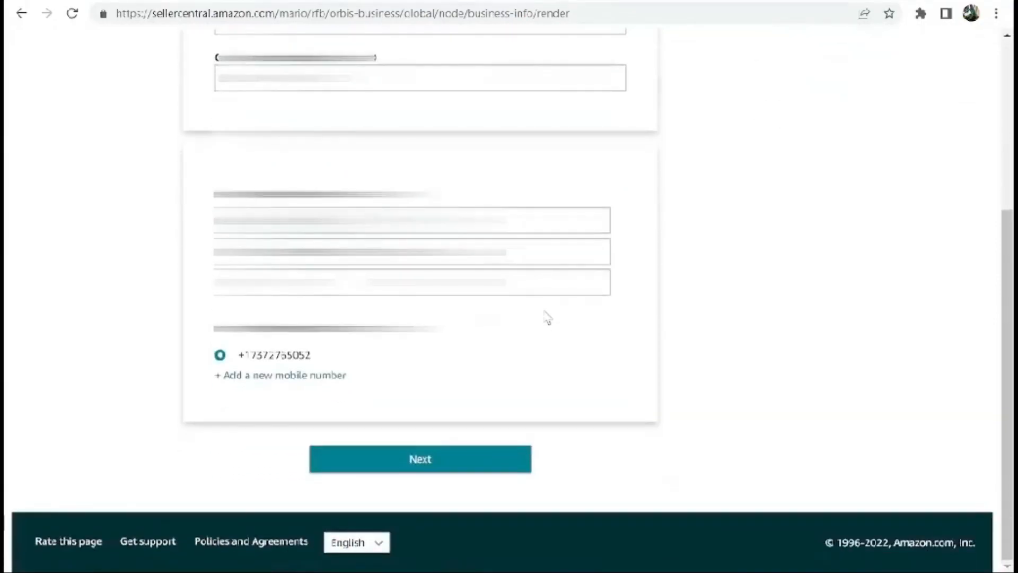
pyautogui.click(476, 462)
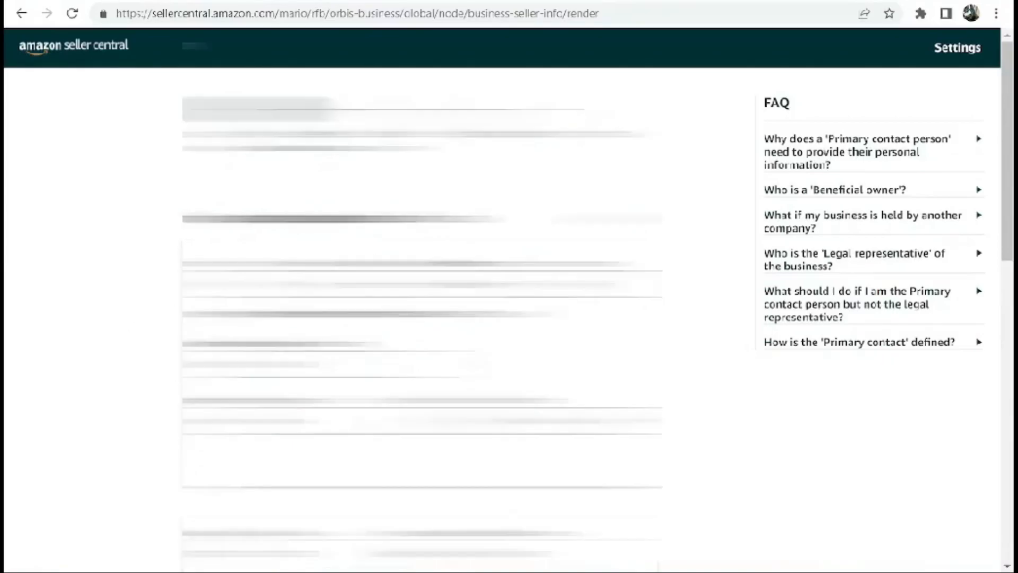
# Review the primary contact details, confirm Yes to all beneficial owners added, and submit.
pyautogui.scroll(-1, 233, 313)
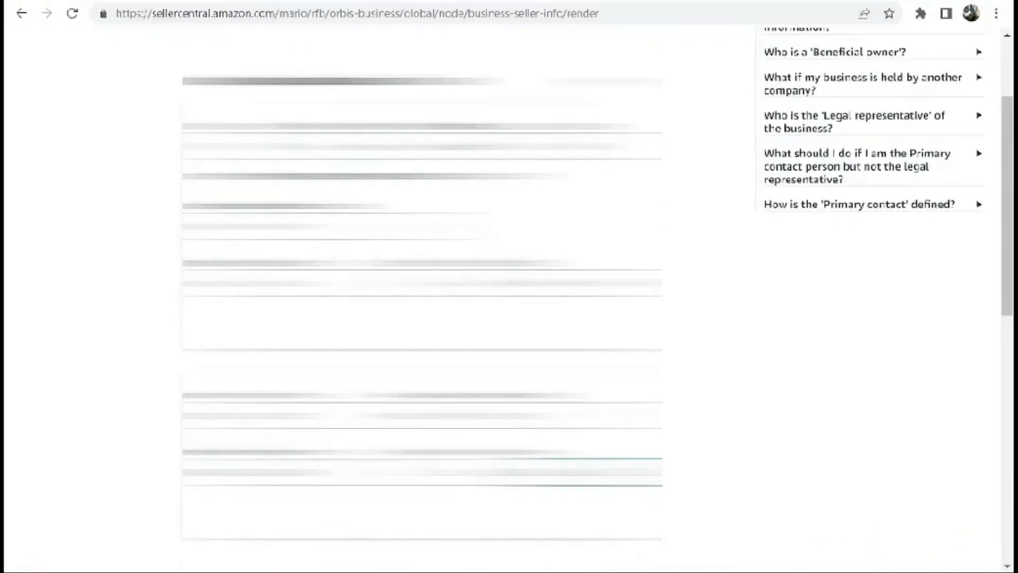
pyautogui.scroll(1, 509, 297)
pyautogui.scroll(-6, 509, 297)
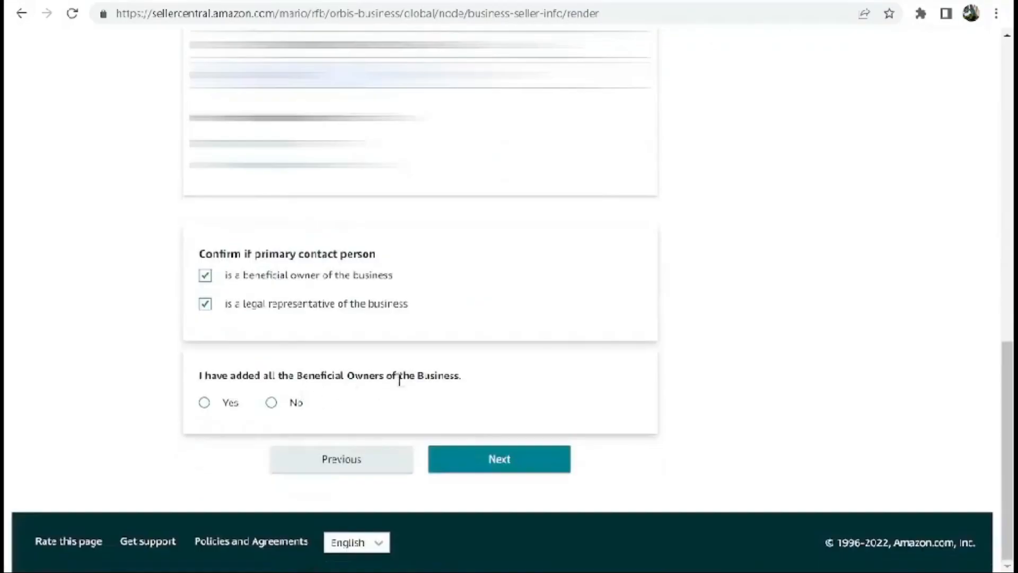
pyautogui.click(204, 403)
pyautogui.scroll(1, 435, 374)
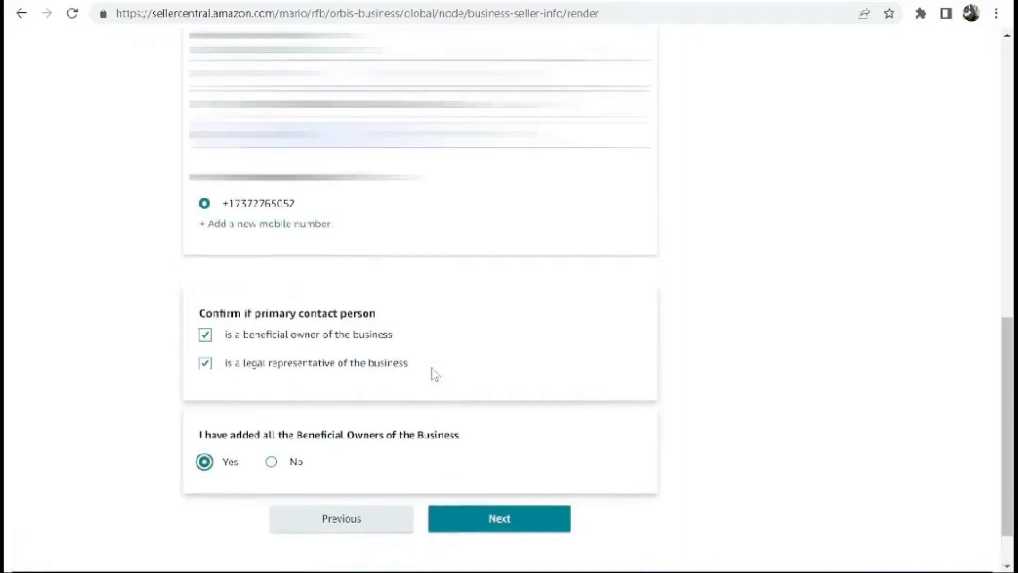
pyautogui.scroll(-1, 435, 375)
pyautogui.click(493, 466)
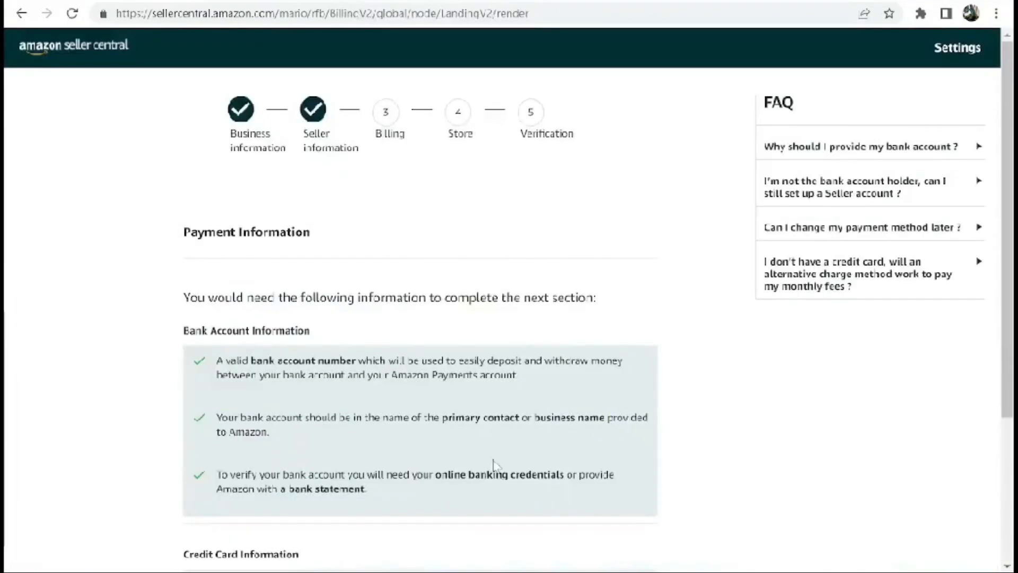
# Review the Payment Information requirements and continue to the bank account form.
pyautogui.scroll(-3, 494, 465)
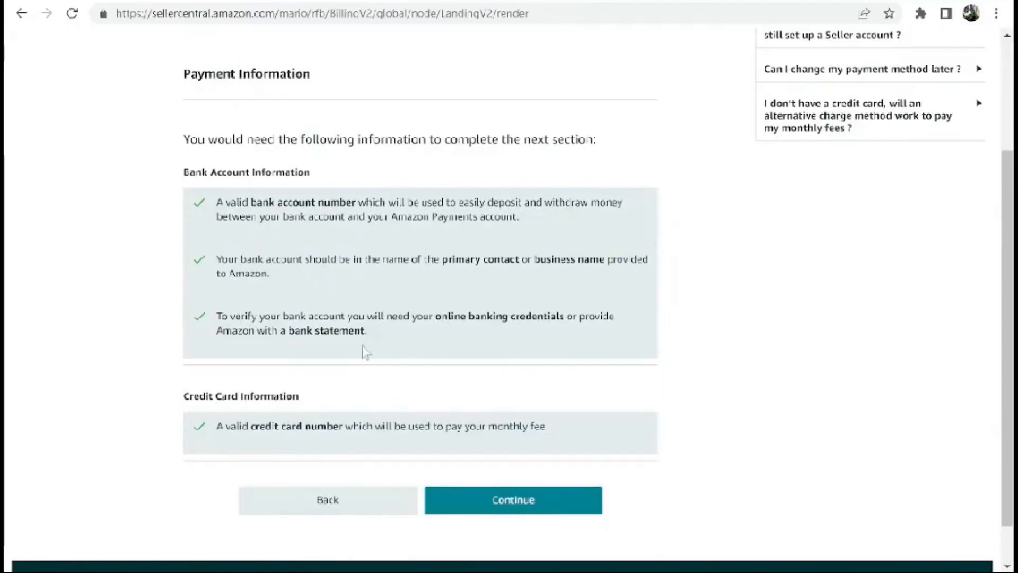
pyautogui.scroll(1, 366, 353)
pyautogui.scroll(-2, 366, 353)
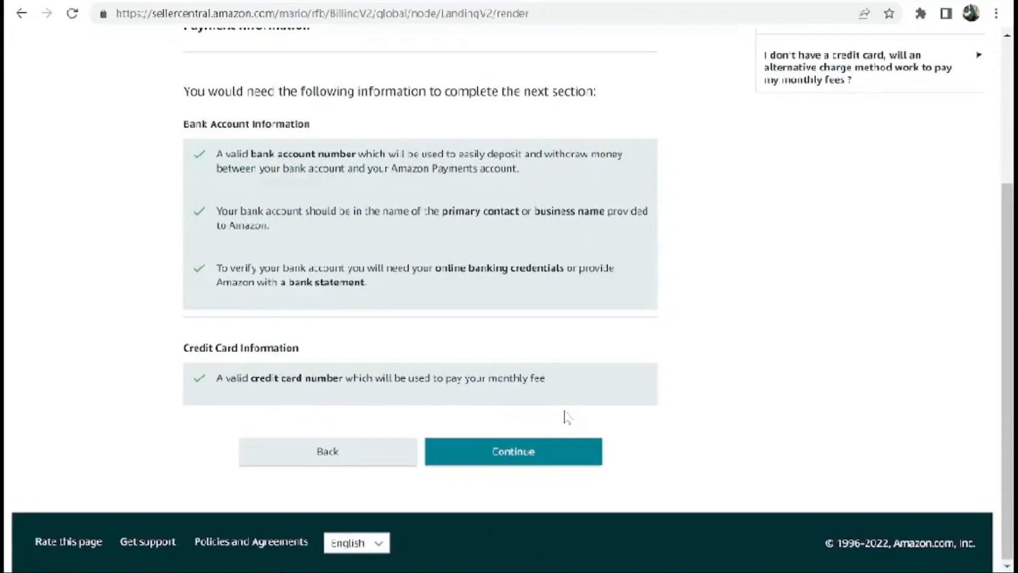
pyautogui.click(502, 460)
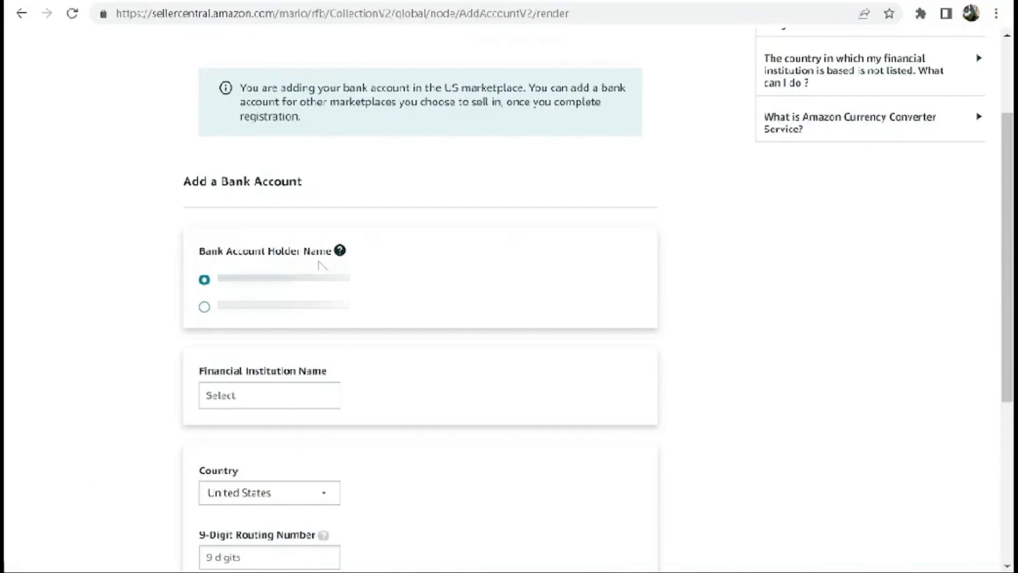
# Select the second name as account holder and filter financial institutions by 'PAY'.
pyautogui.click(205, 308)
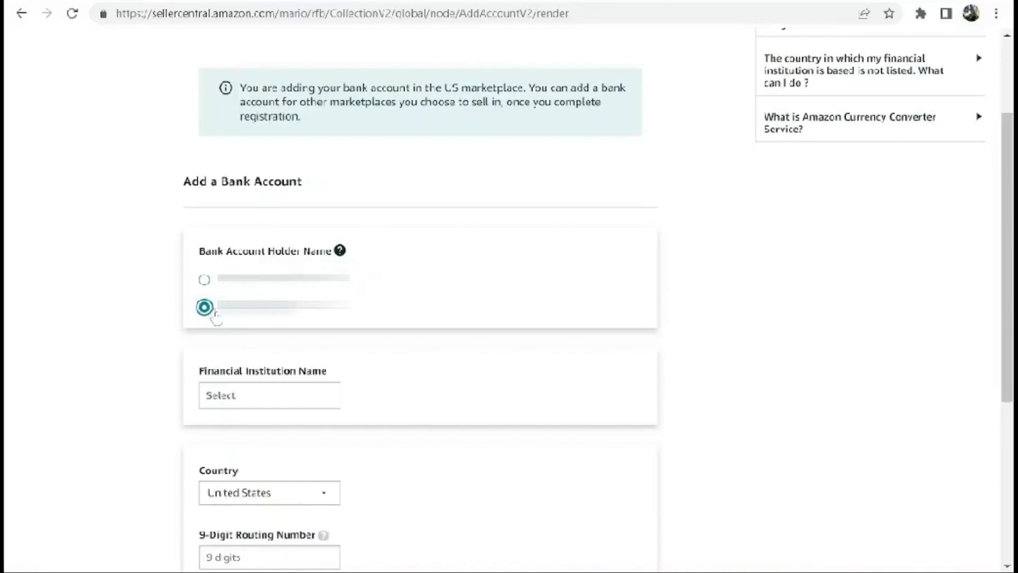
pyautogui.click(279, 394)
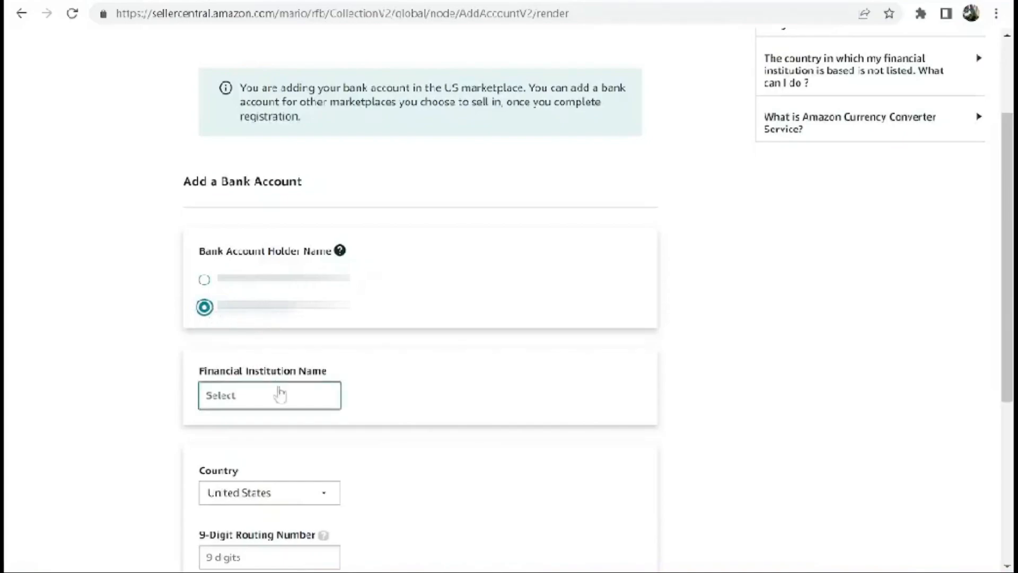
pyautogui.click(281, 395)
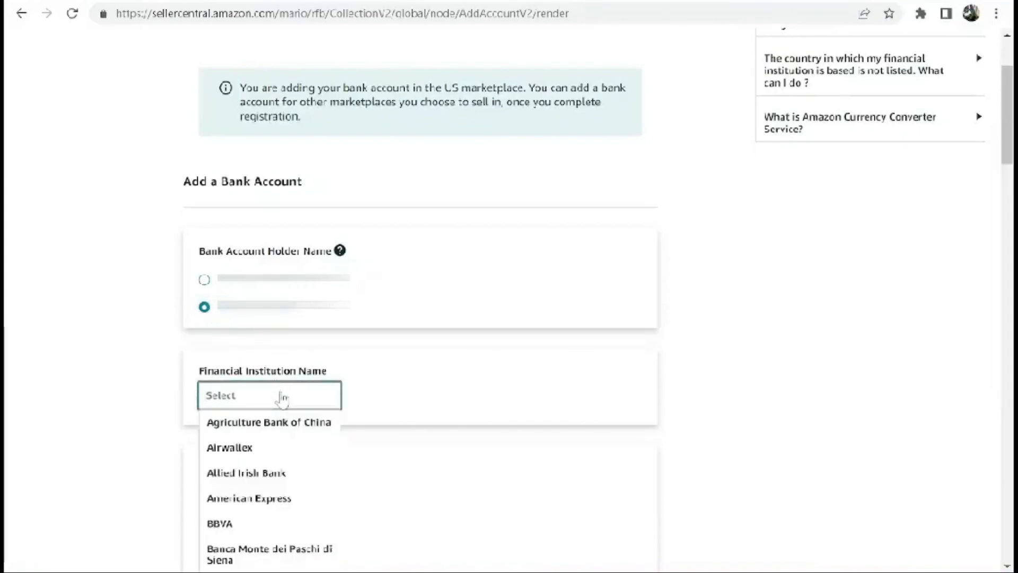
pyautogui.scroll(-3, 352, 295)
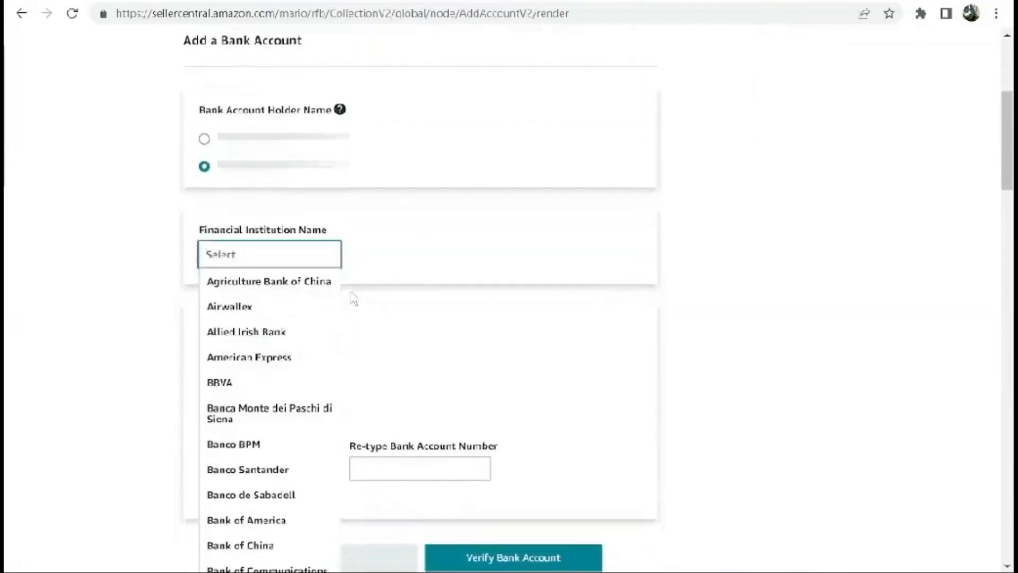
pyautogui.write('PAY')
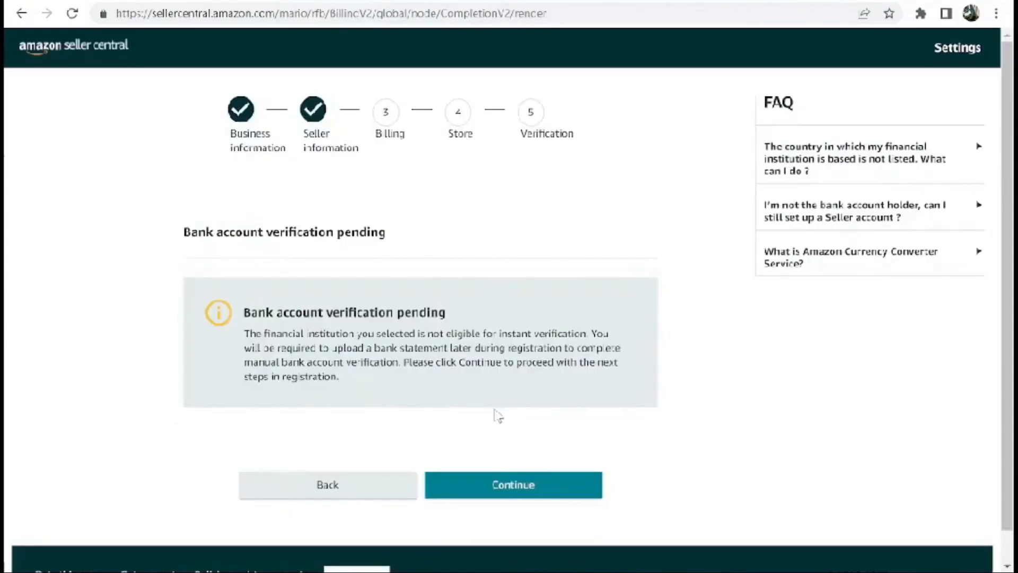
# Continue past the Bank account verification pending notice.
pyautogui.click(520, 490)
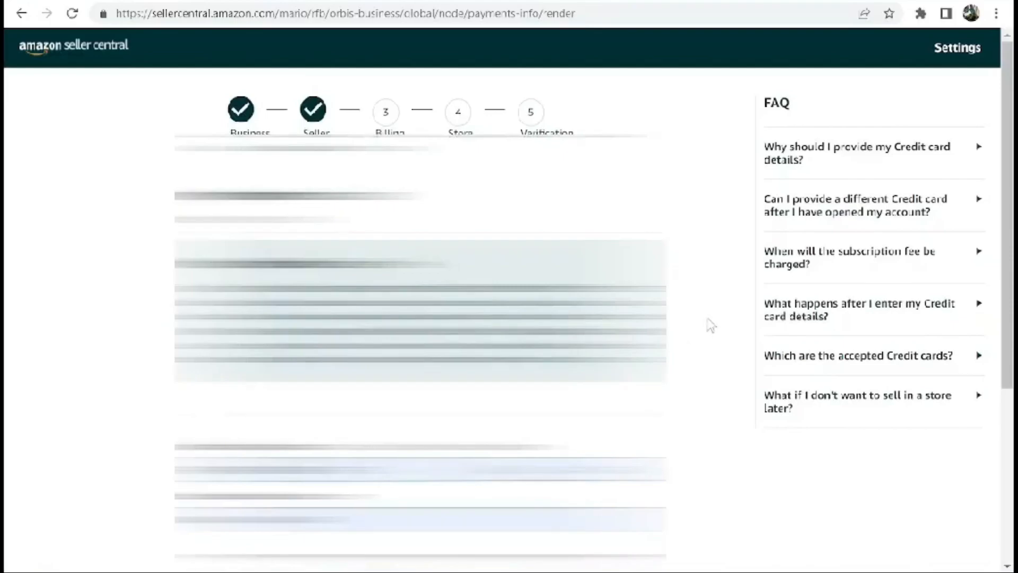
# Accept the credit card page with the 39.99 USD Professional fee and finish Billing.
pyautogui.scroll(-5, 773, 302)
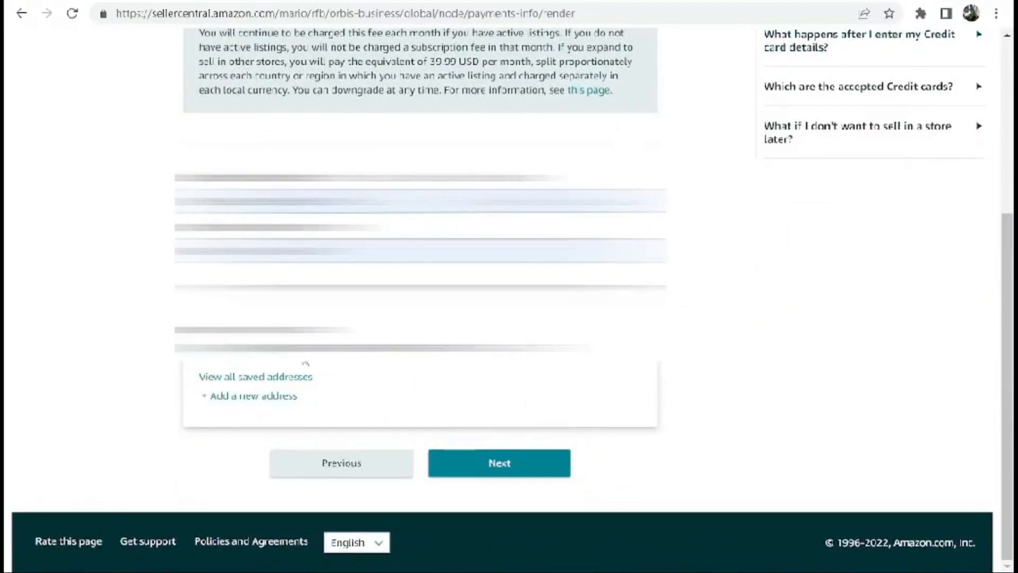
pyautogui.click(499, 462)
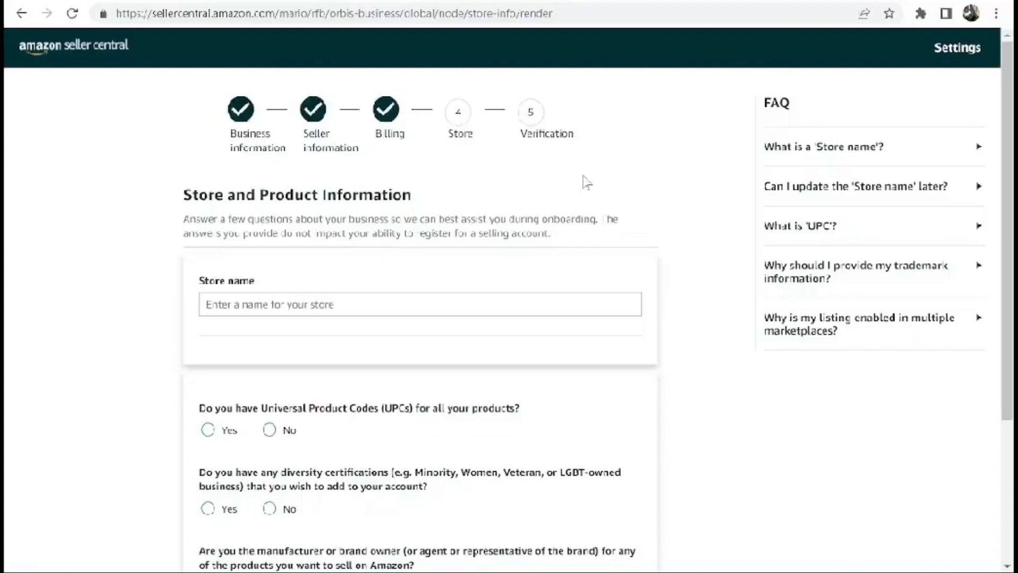
# Enter a store name, answer No, No, Some of them, No, and submit.
pyautogui.click(406, 308)
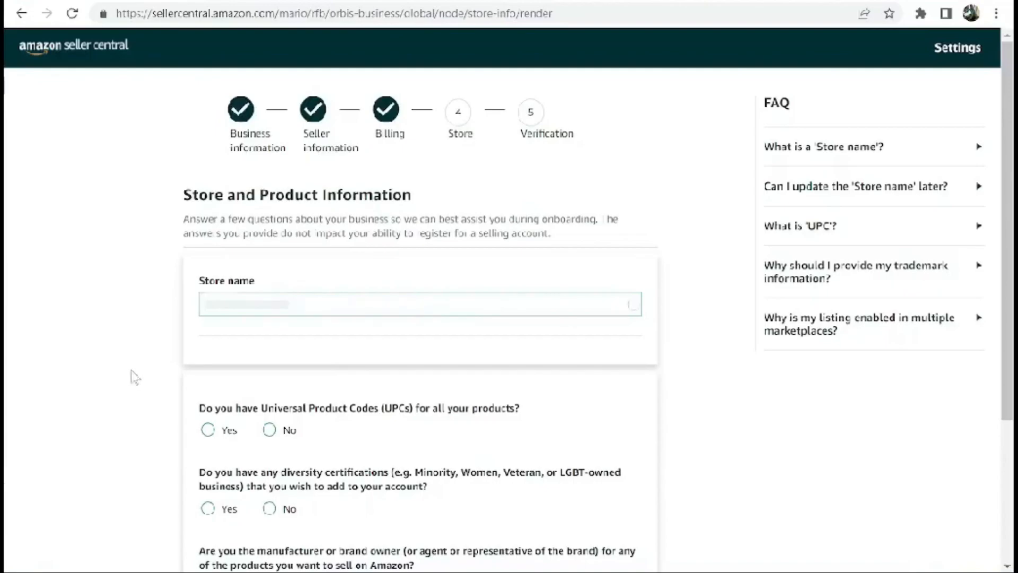
pyautogui.scroll(-3, 135, 376)
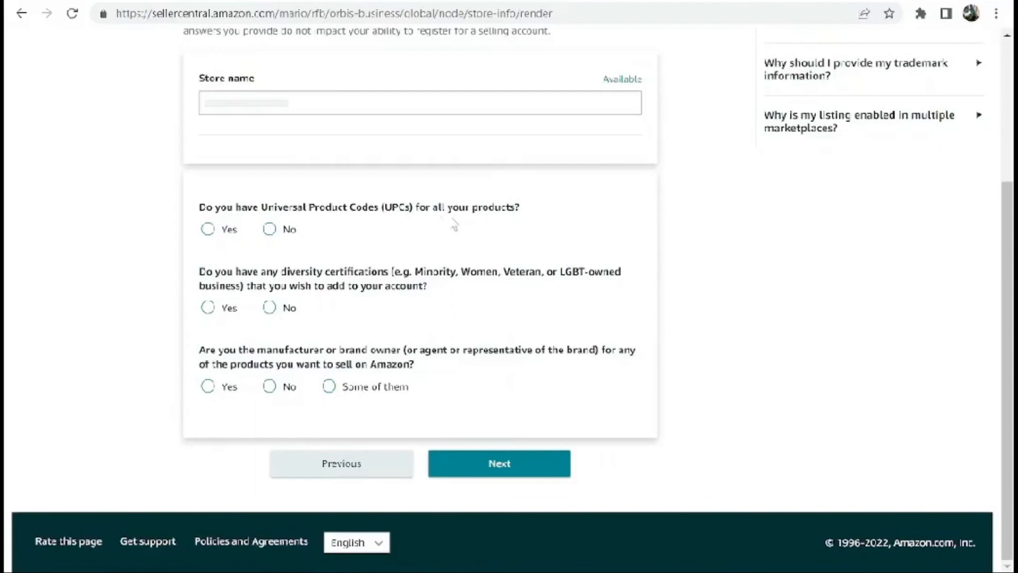
pyautogui.click(269, 229)
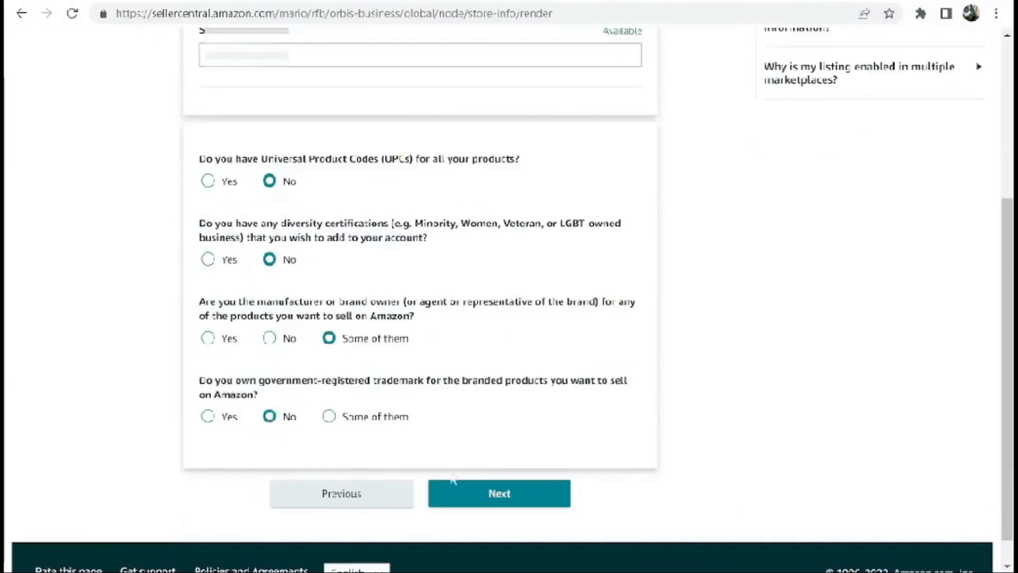
pyautogui.click(480, 493)
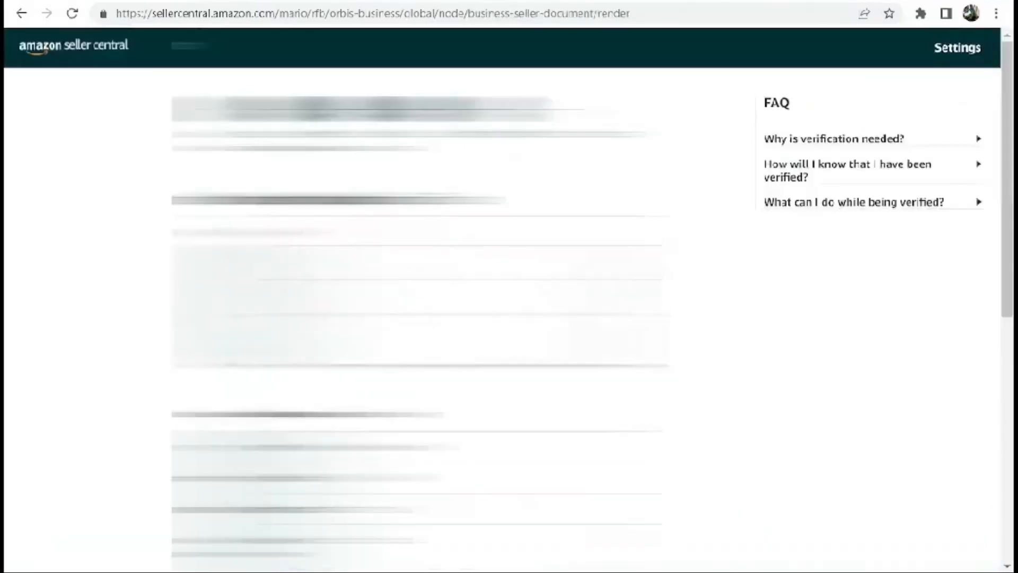
# Review the Upload Passport and Upload Document sections, then submit the documents to continue.
pyautogui.scroll(-8, 465, 479)
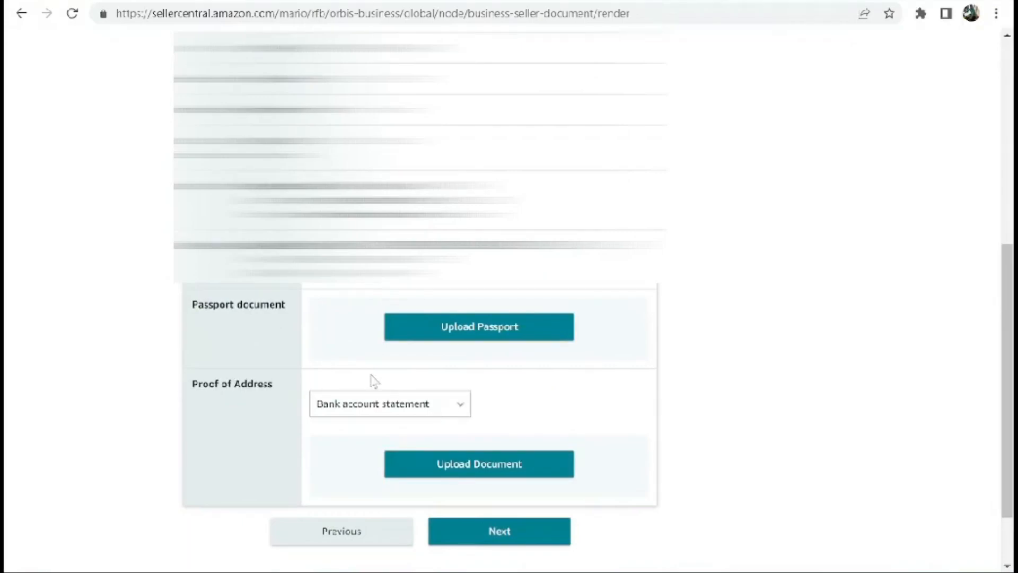
pyautogui.scroll(-2, 752, 268)
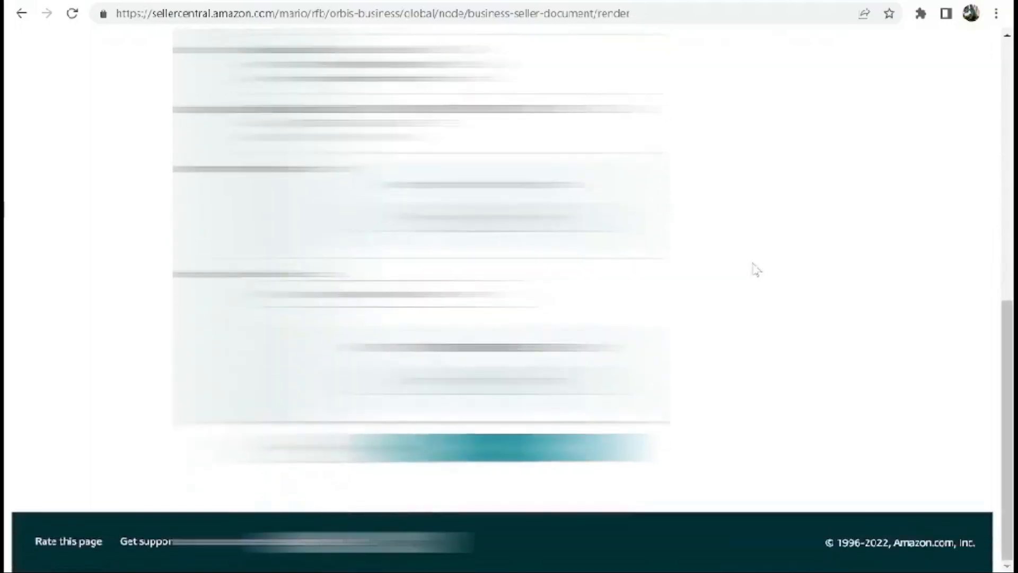
pyautogui.scroll(5, 752, 268)
pyautogui.scroll(-3, 756, 269)
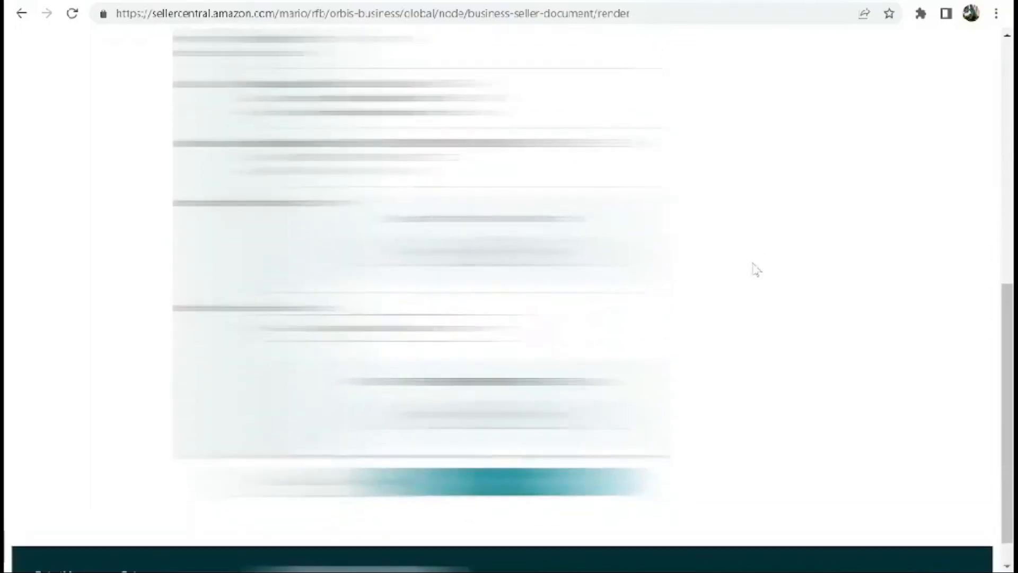
pyautogui.scroll(-1, 756, 269)
pyautogui.scroll(3, 756, 269)
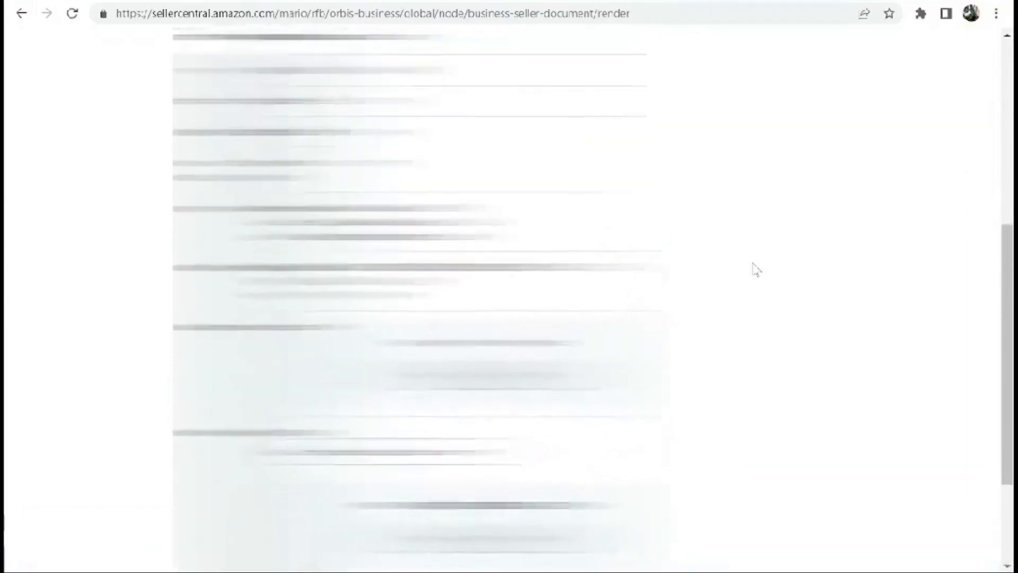
pyautogui.scroll(3, 755, 269)
pyautogui.scroll(-4, 756, 269)
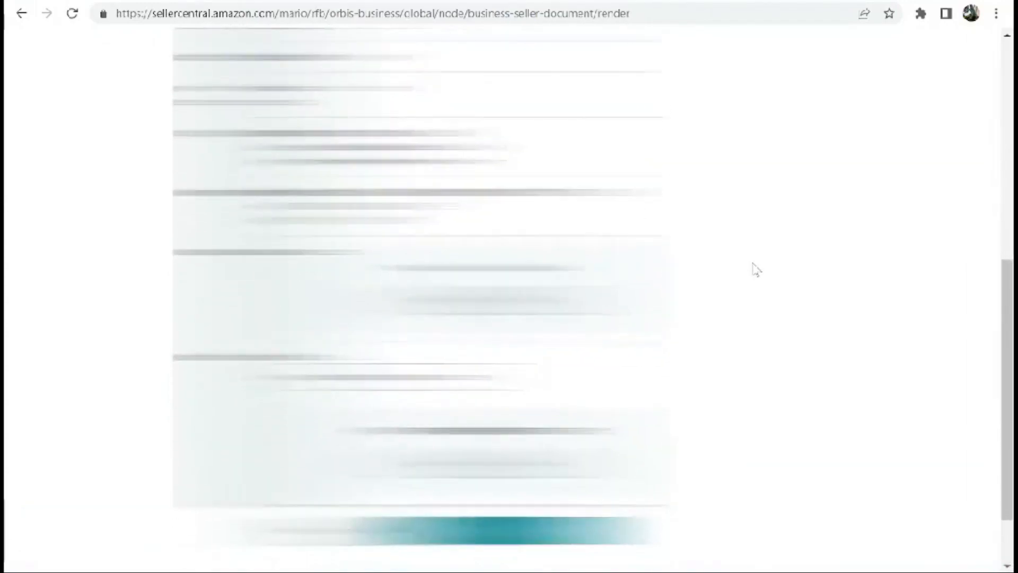
pyautogui.scroll(-1, 756, 269)
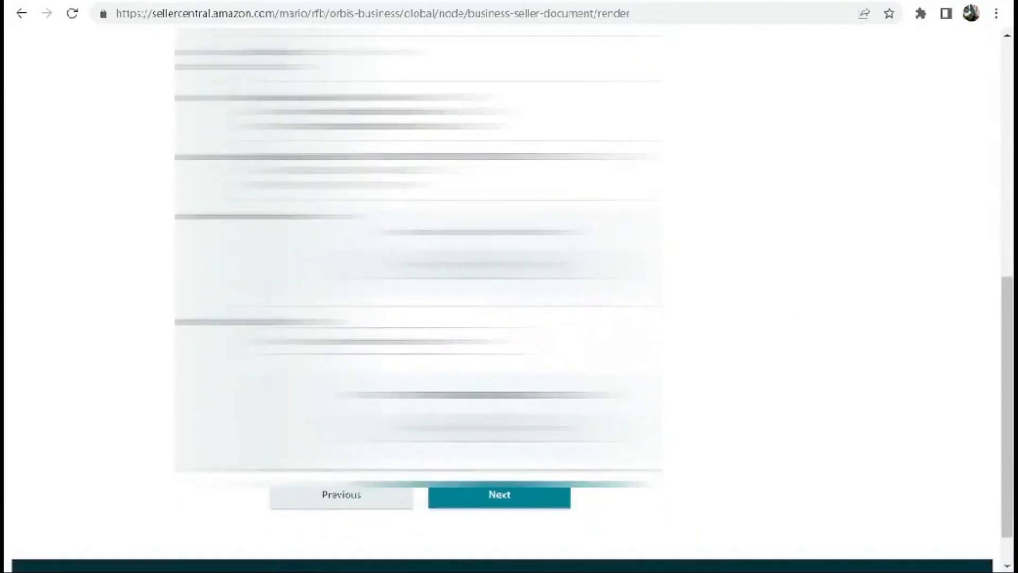
pyautogui.click(500, 498)
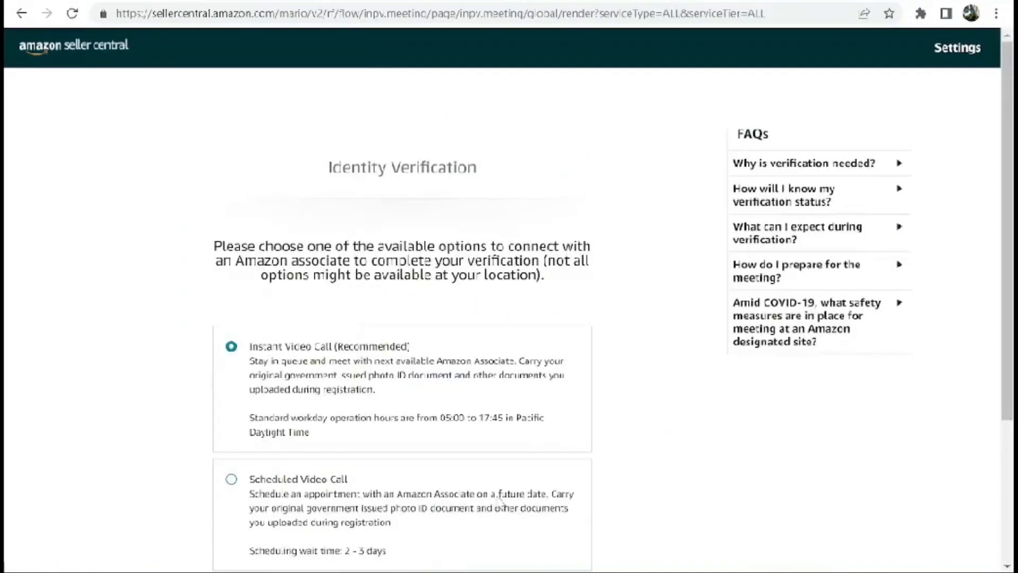
# Pick Scheduled Video Call as the identity verification option.
pyautogui.scroll(-1, 499, 497)
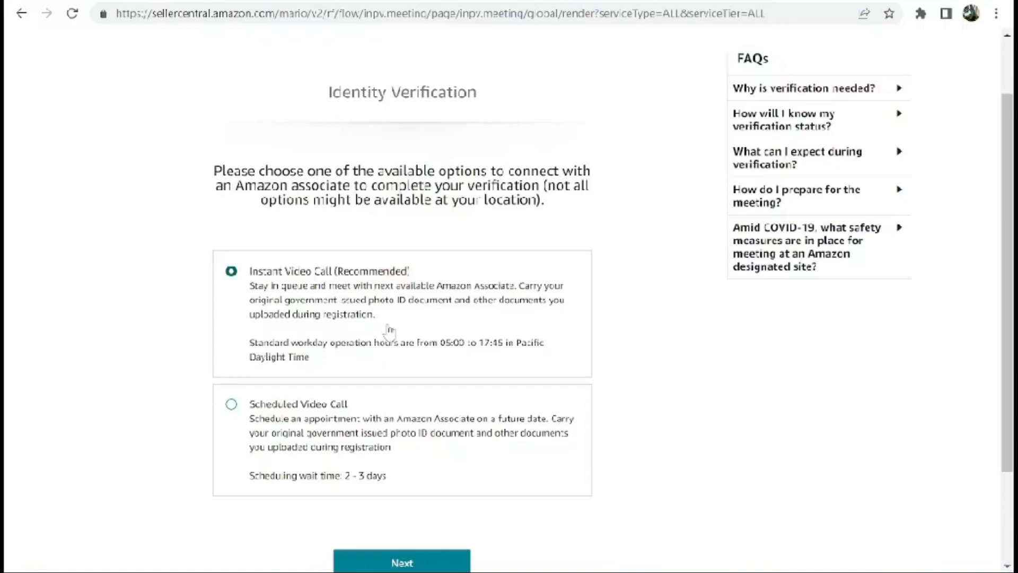
pyautogui.click(231, 406)
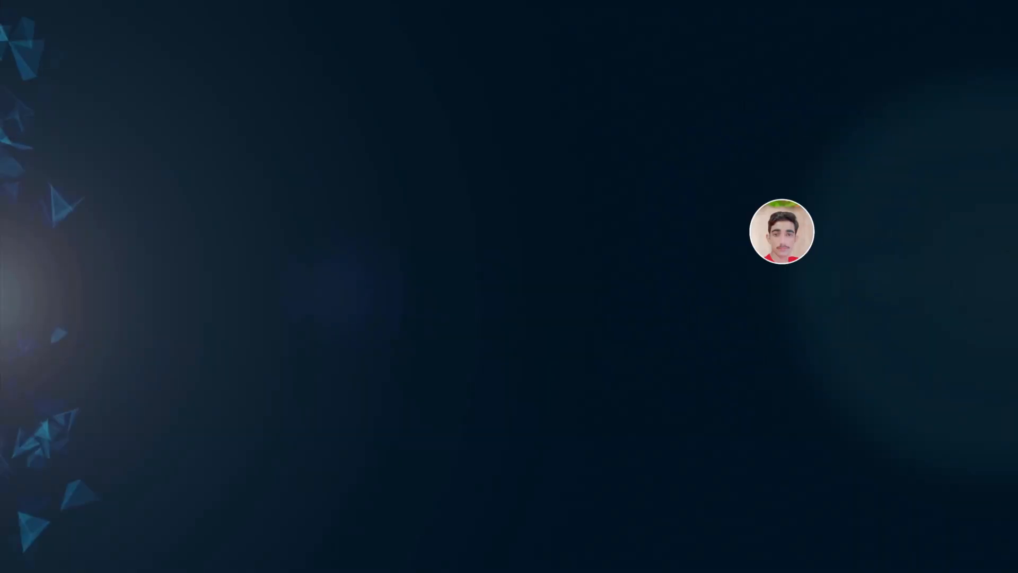